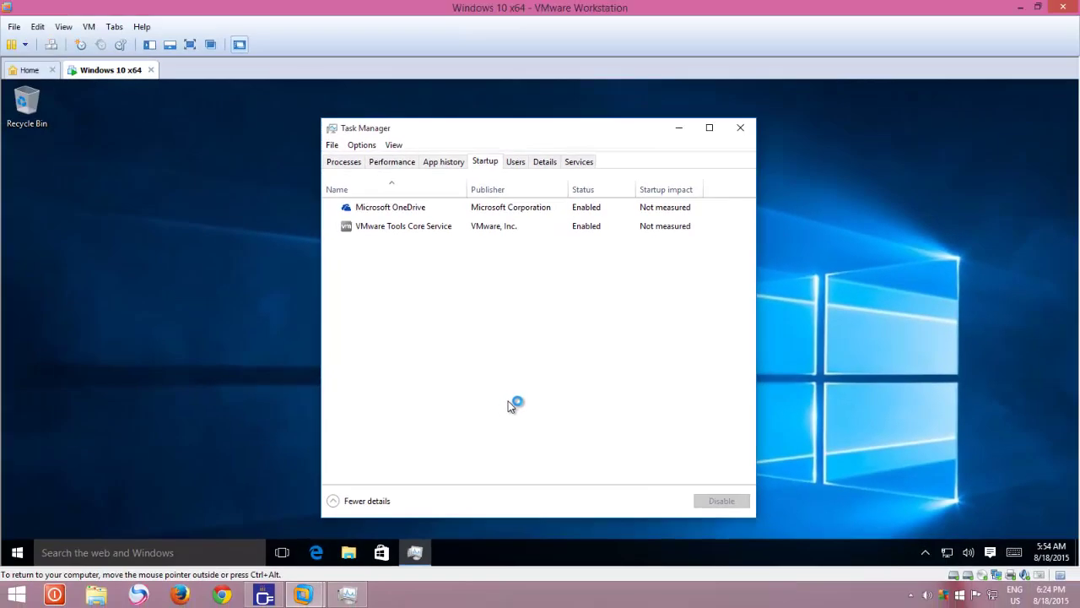
- Run msconfig in the Windows 10 virtual machine and show the Startup section of System Configuration
key("super+r")
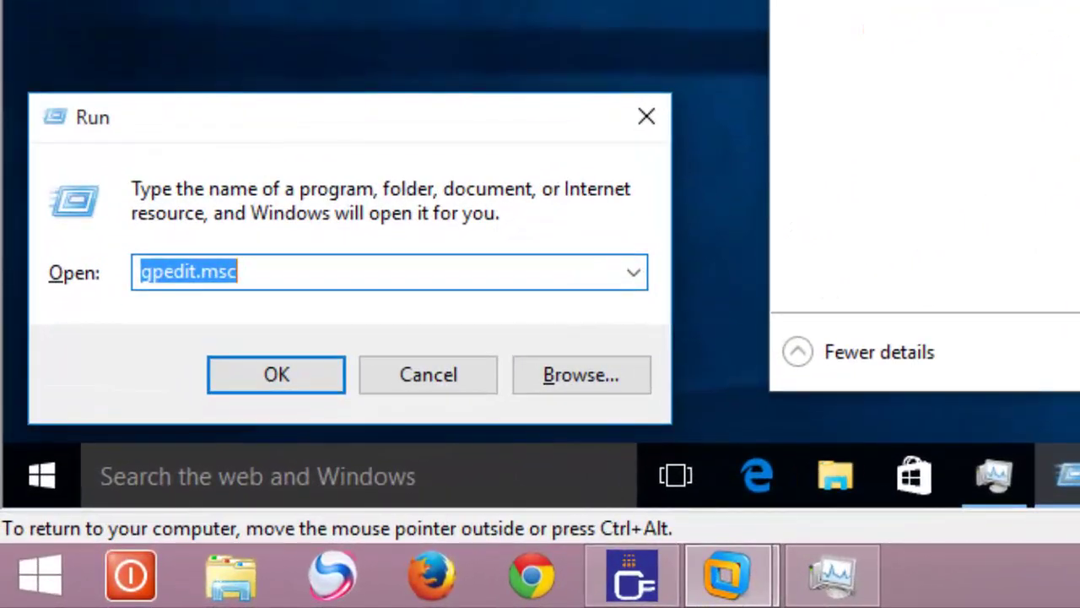
type("msconfig")
key("Return")
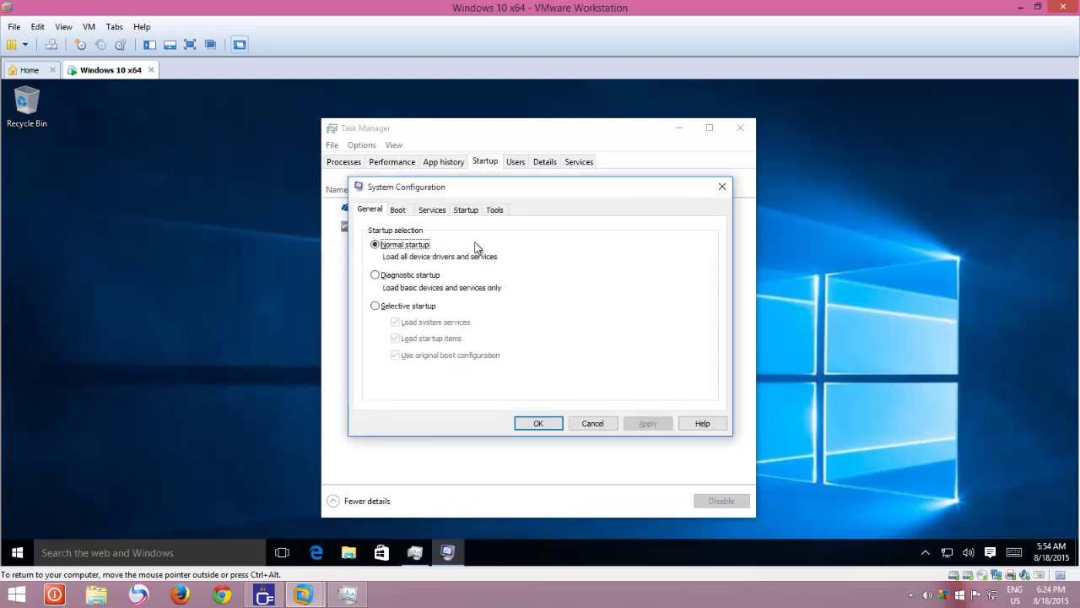
left_click(465, 209)
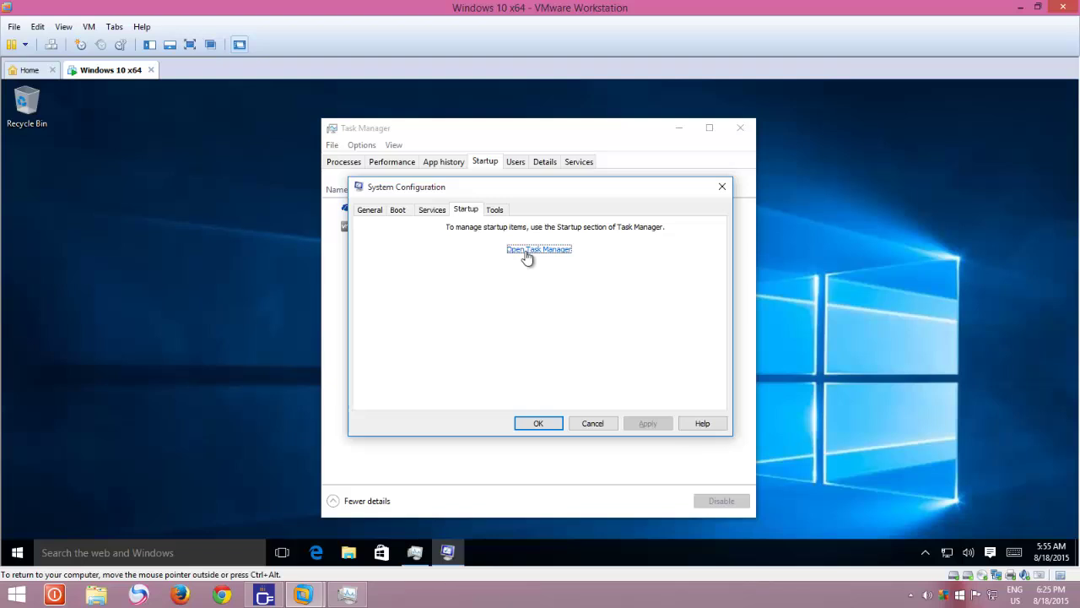
- Minimize the virtual machine, open Task Manager through the Startup section of msconfig on the host, and close both windows
left_click(1018, 8)
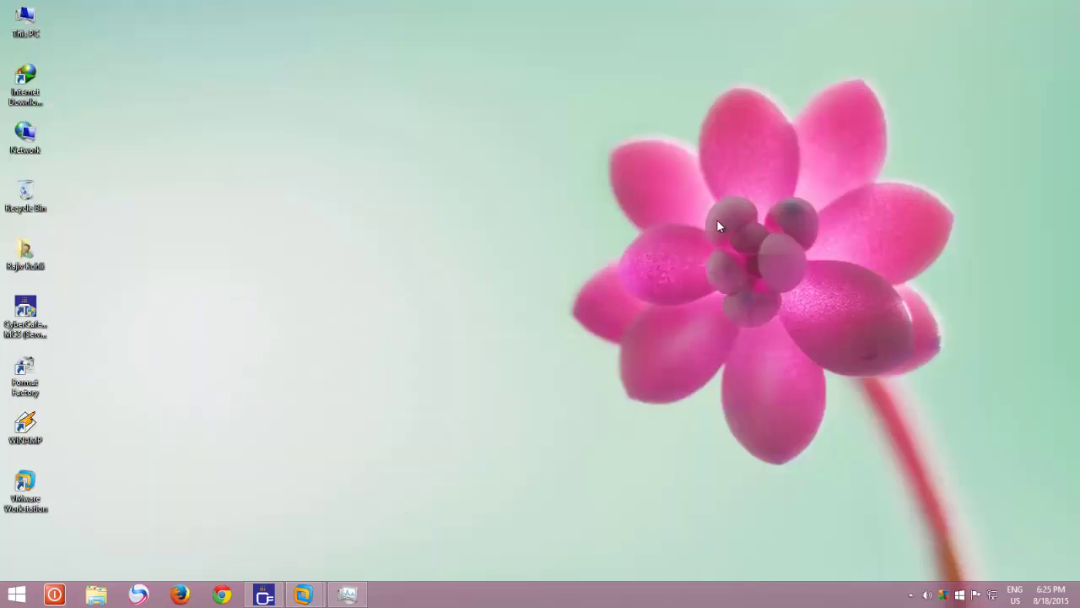
key("super+r")
type("msconfi")
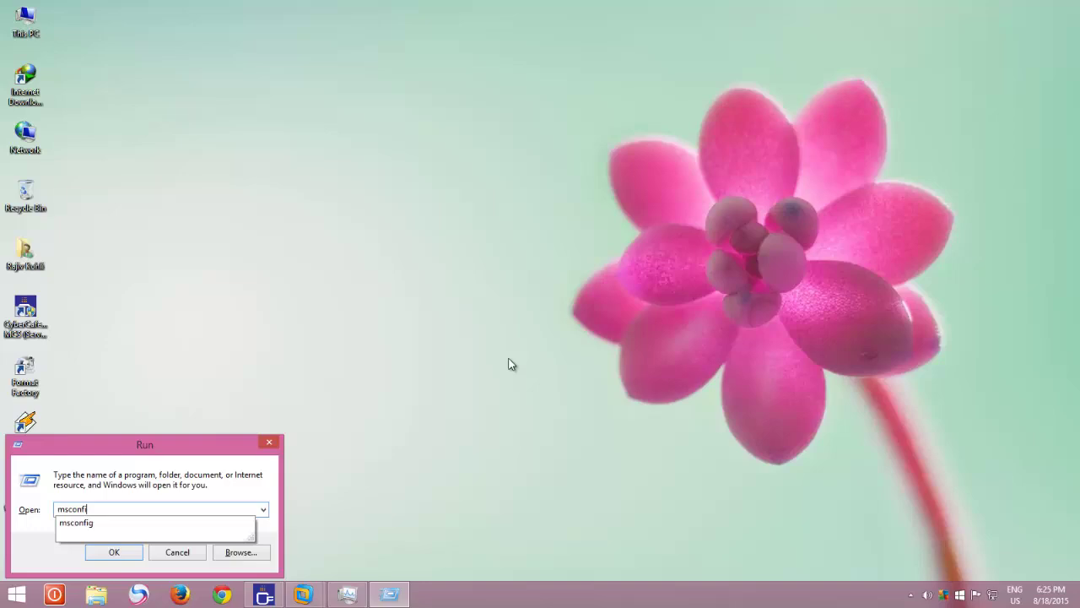
type("g")
key("Return")
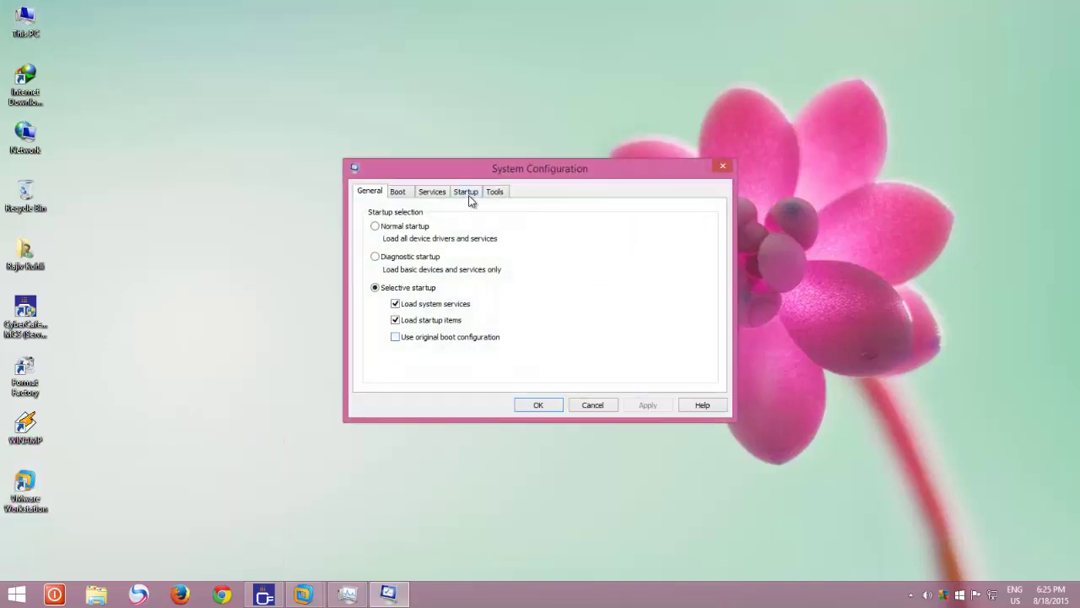
left_click(467, 192)
left_click(551, 237)
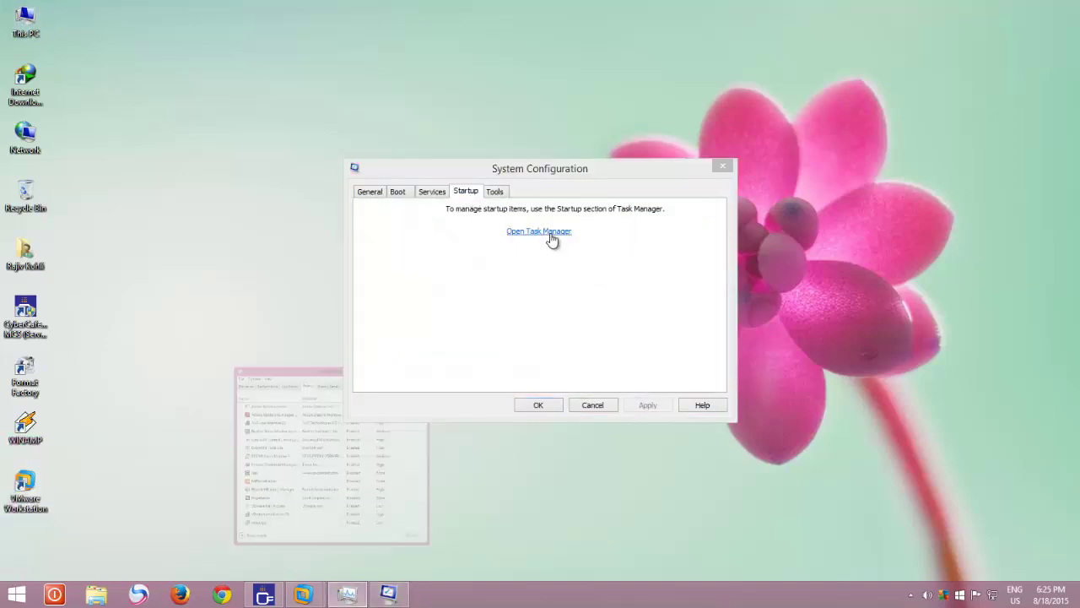
left_click(516, 100)
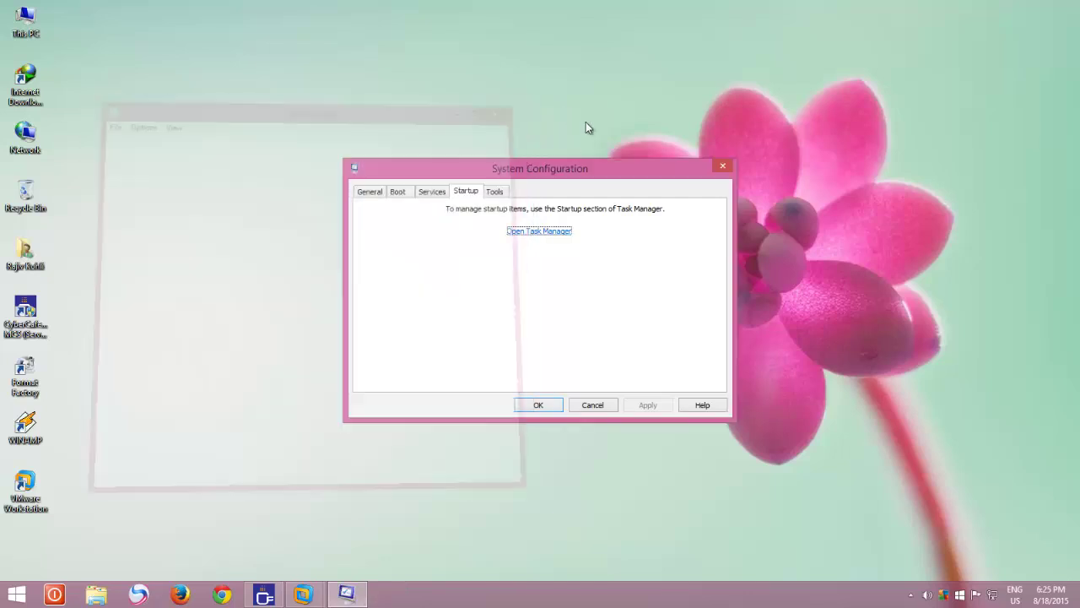
left_click(722, 165)
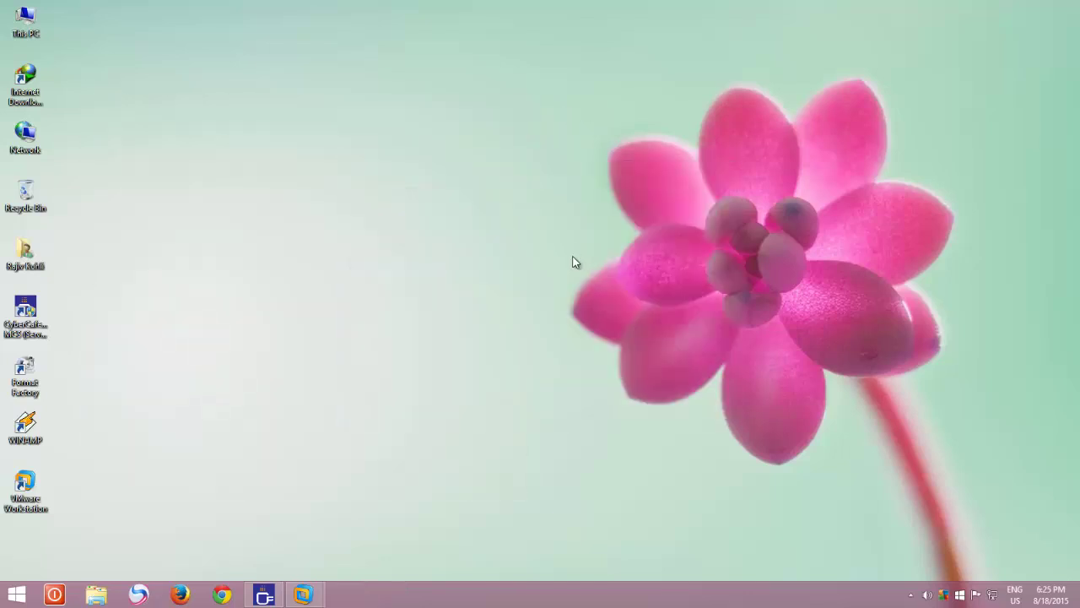
- Open Task Manager directly on the host desktop, close it, and reopen it
key("ctrl+shift+Escape")
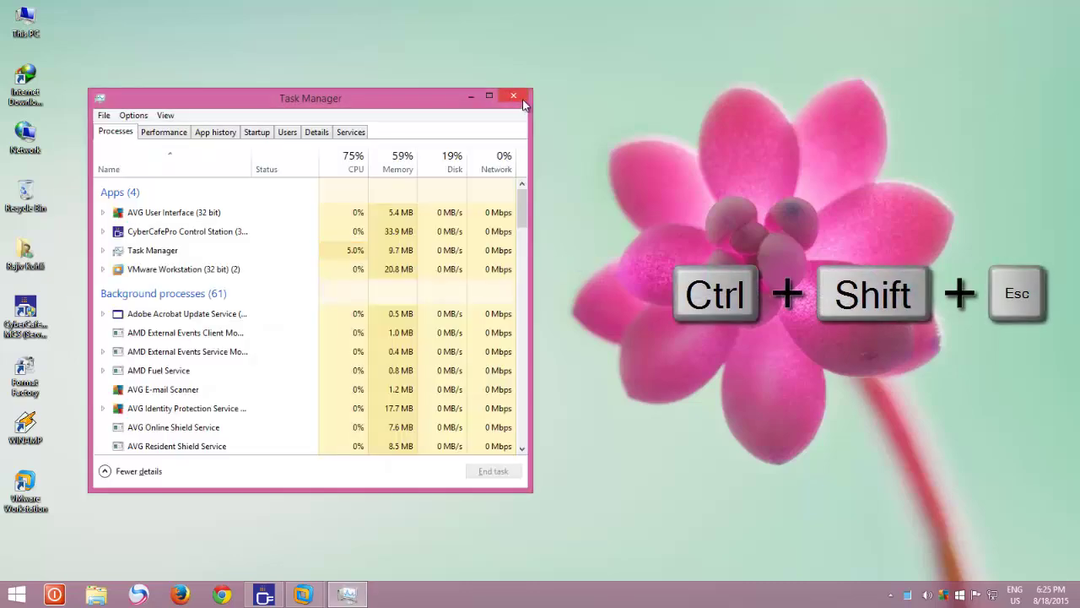
left_click(514, 97)
right_click(473, 596)
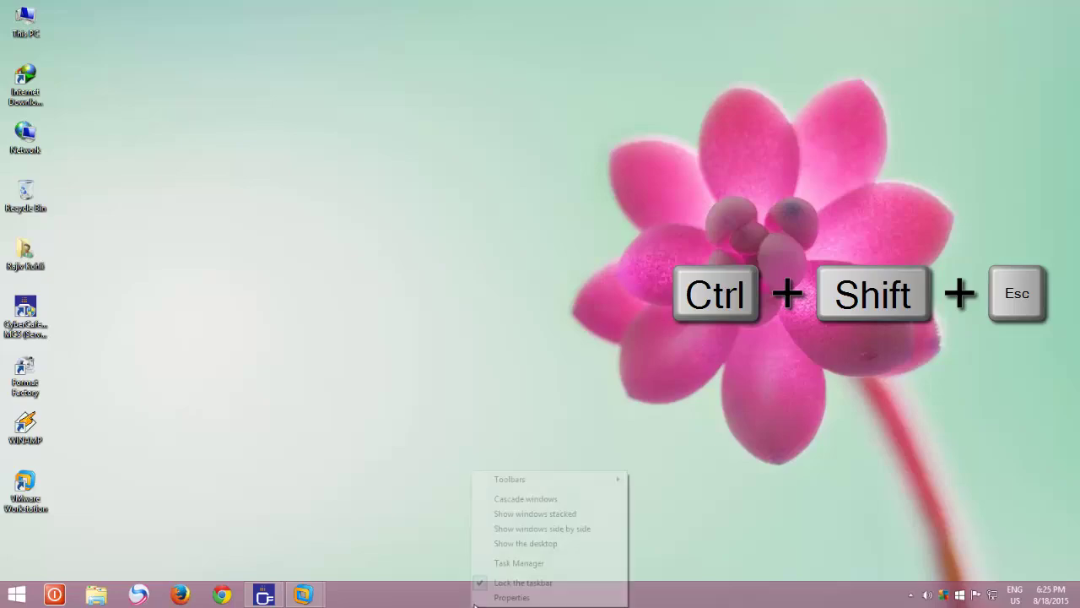
left_click(507, 563)
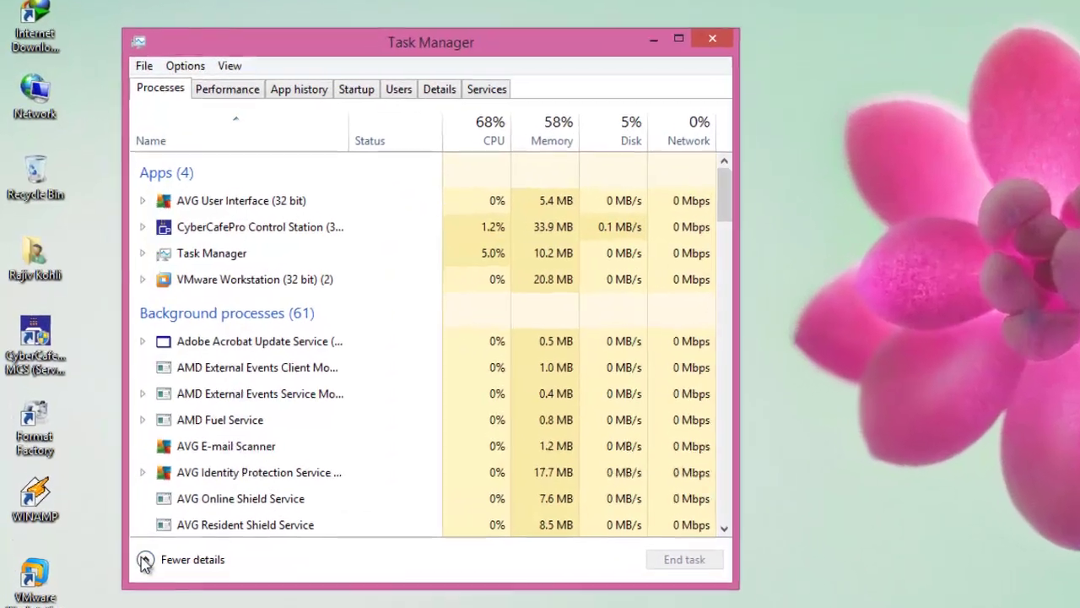
- Switch Task Manager to the compact view and back to full details, twice
left_click(130, 471)
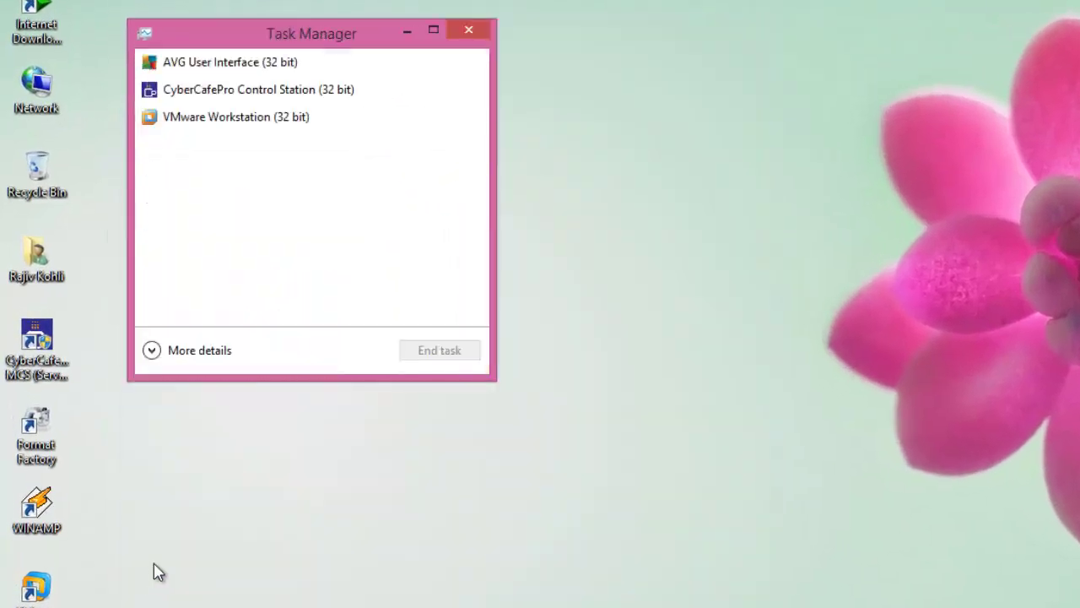
left_click(157, 351)
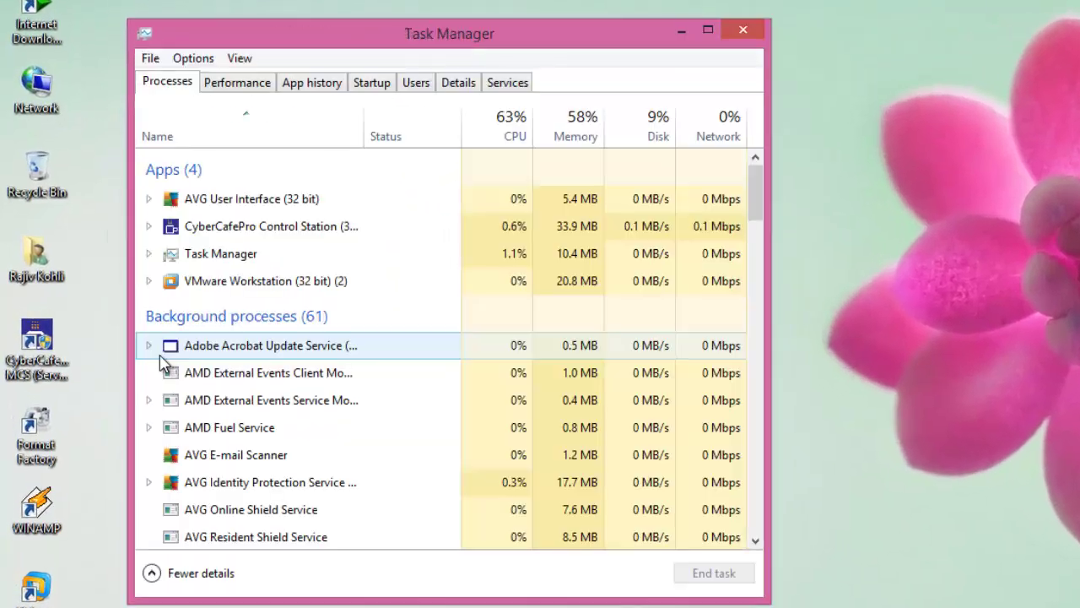
left_click(163, 564)
left_click(151, 351)
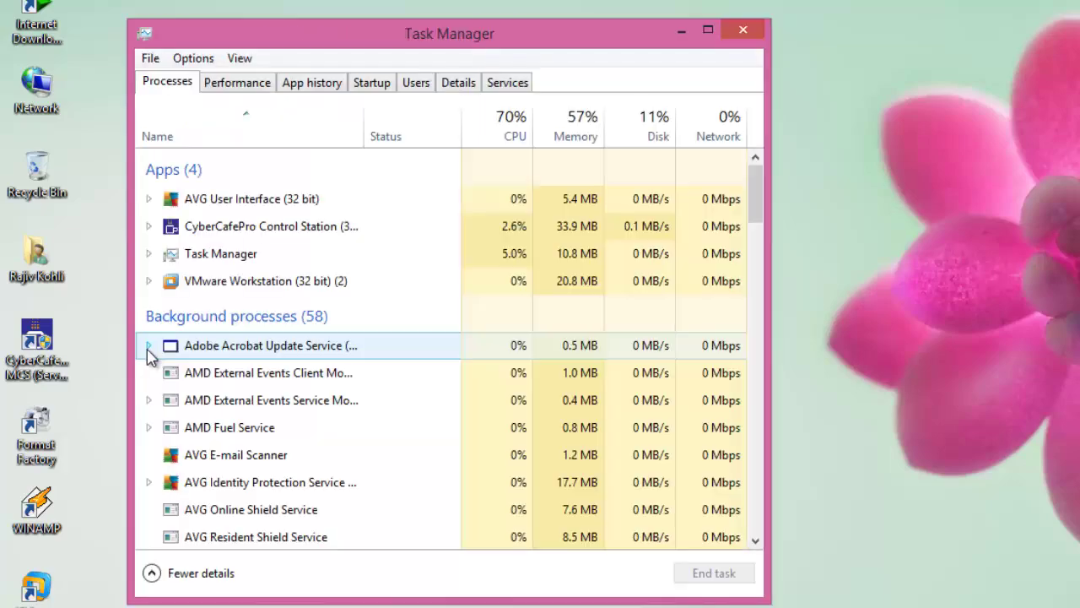
- Show the startup programs in a taller Task Manager window, sorted by status
left_click(378, 88)
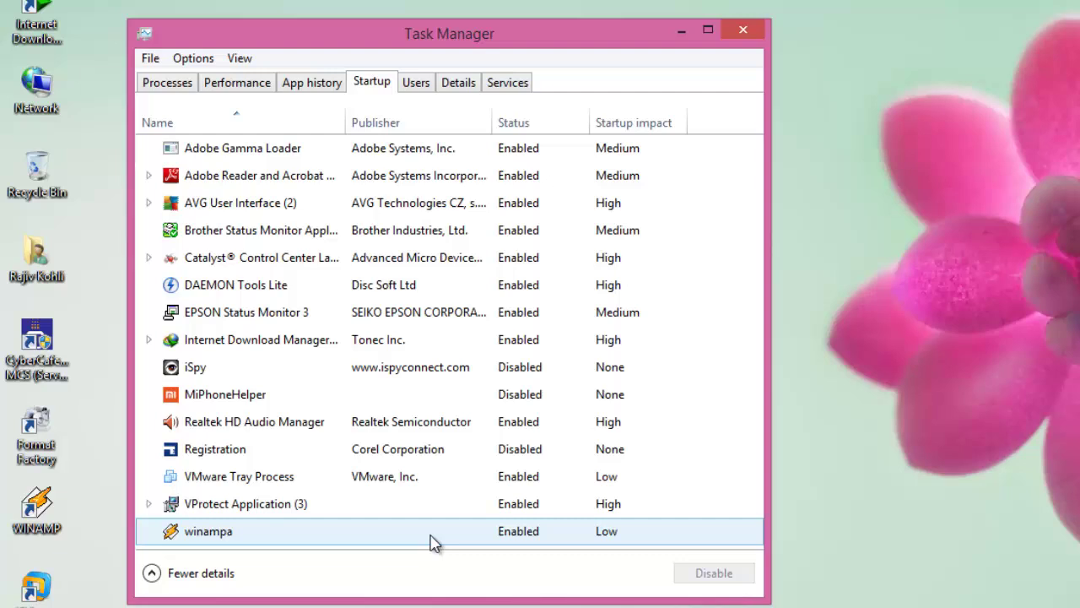
left_click(287, 149)
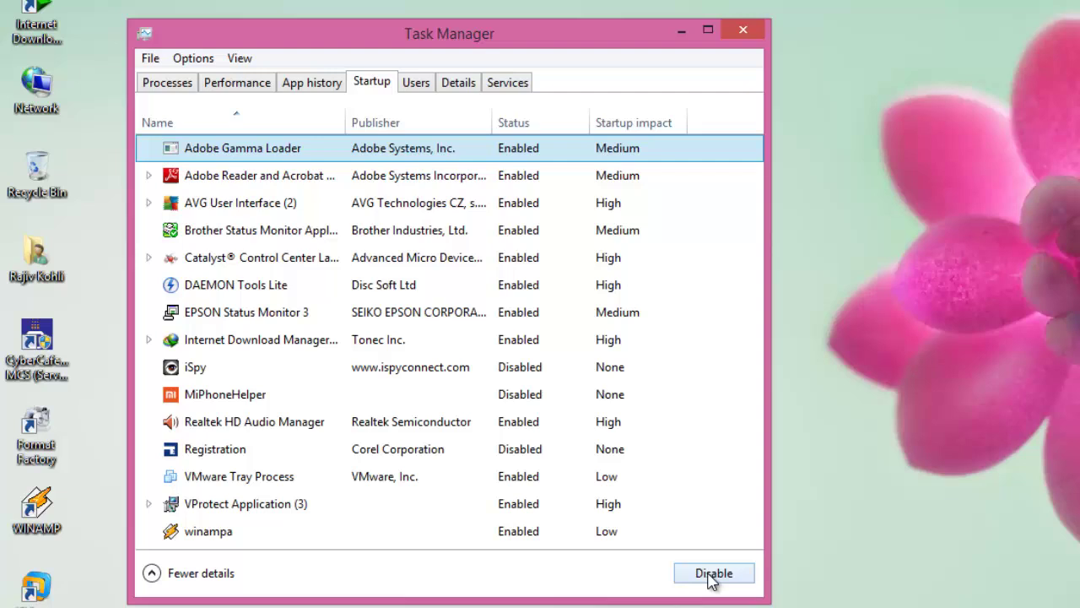
left_click(250, 375)
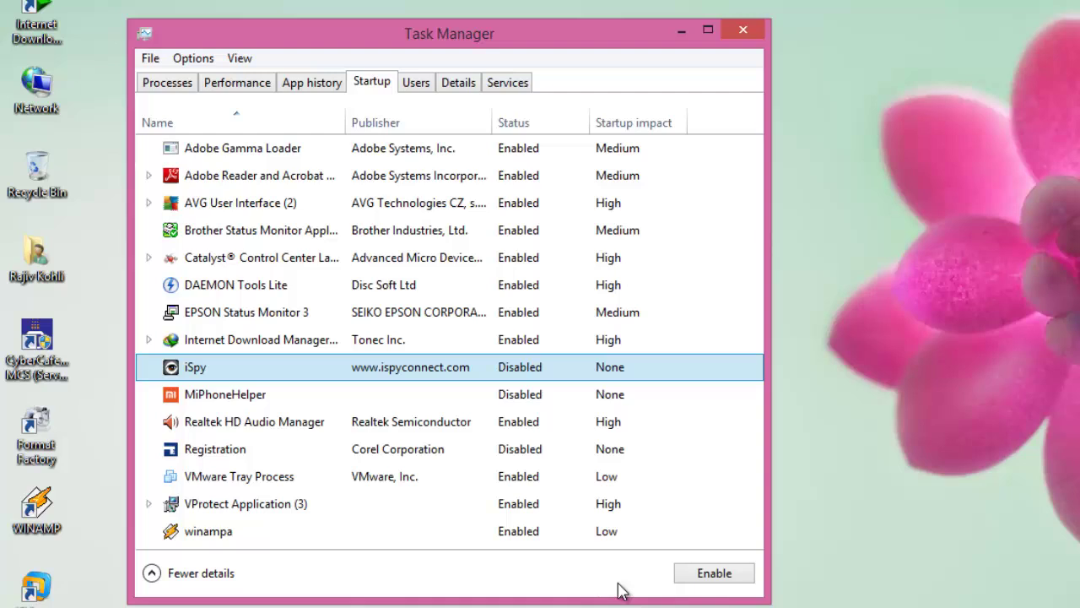
left_click_drag(616, 599, 617, 606)
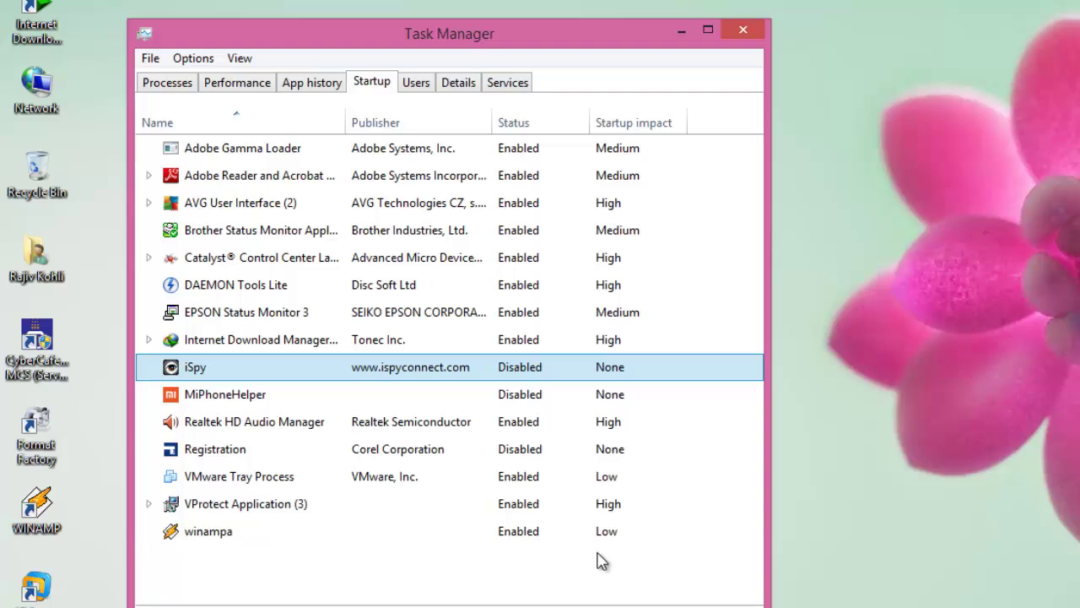
left_click(515, 122)
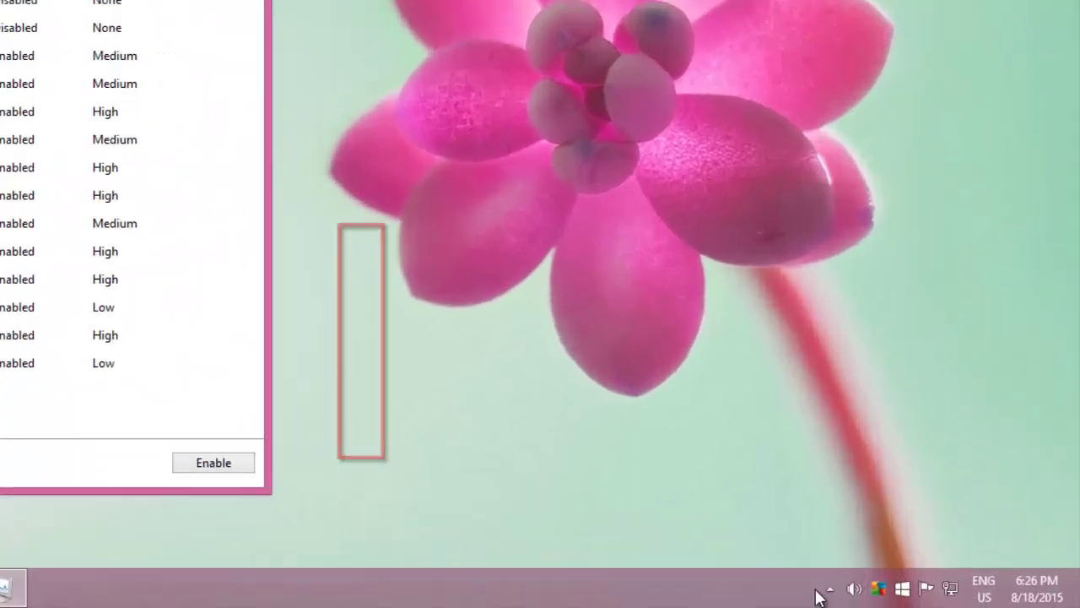
- Reveal the hidden notification area icons and return to Task Manager
left_click(829, 589)
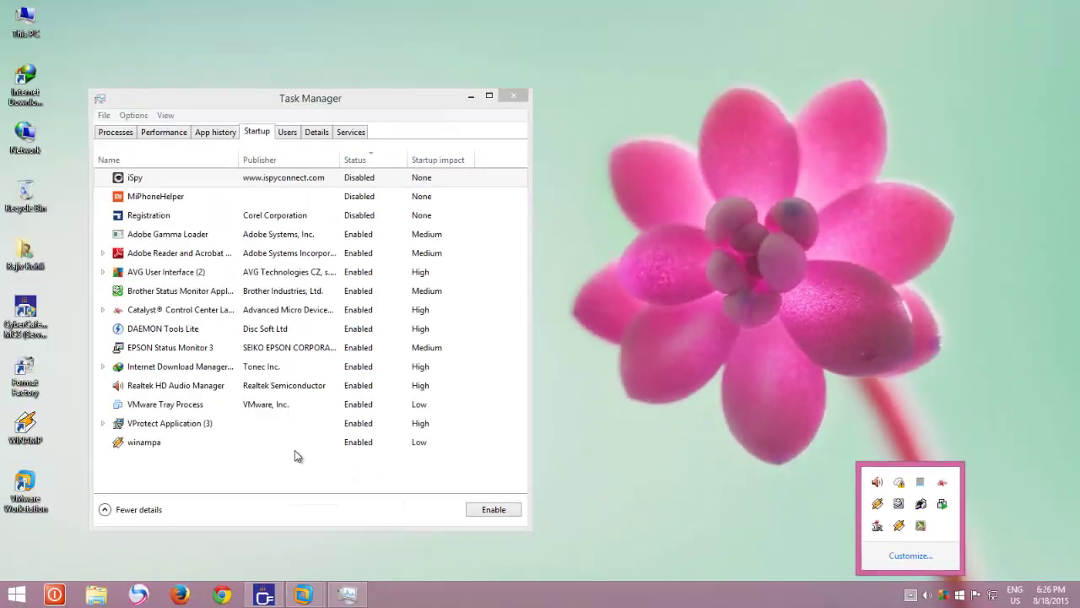
left_click(295, 447)
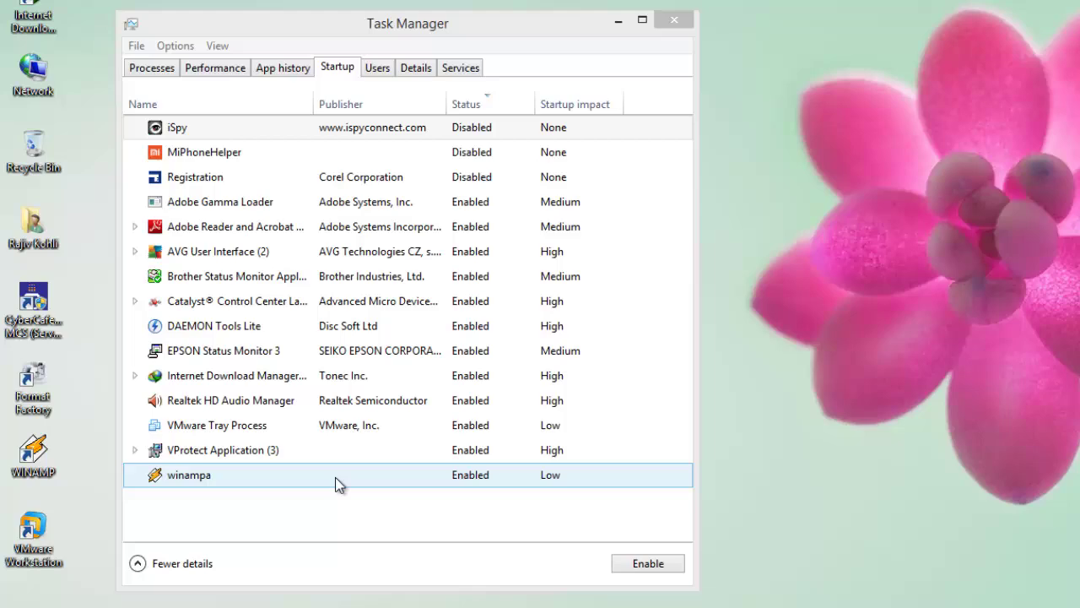
- Open the file location of the Realtek HD Audio Manager startup entry, and close the folder window
right_click(243, 406)
left_click(291, 442)
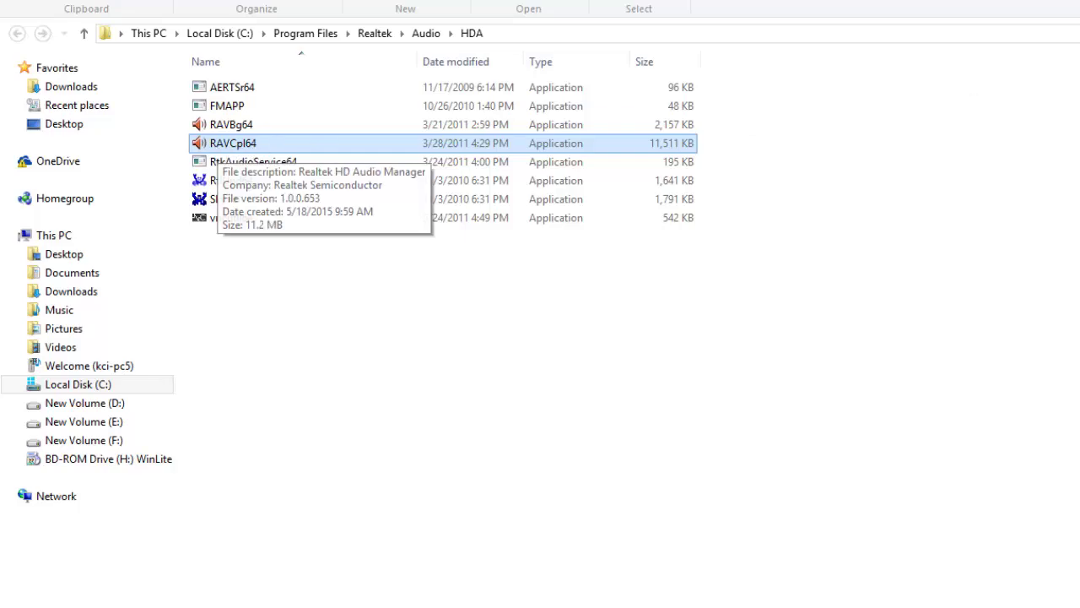
key("alt+F4")
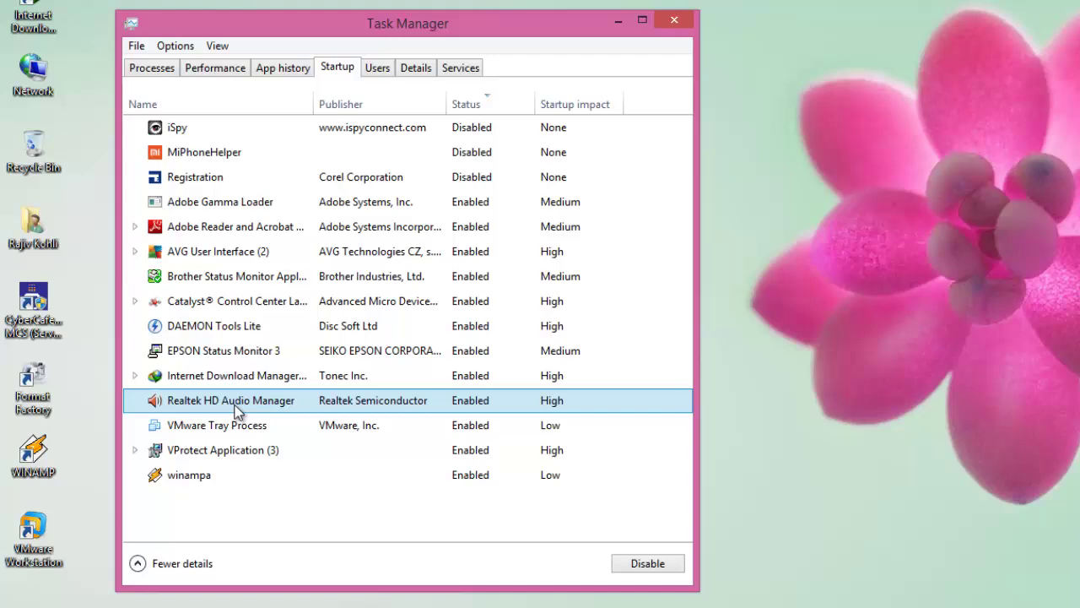
- Find and select the RAVCpl64.exe process in Task Manager's detailed process list
left_click(418, 71)
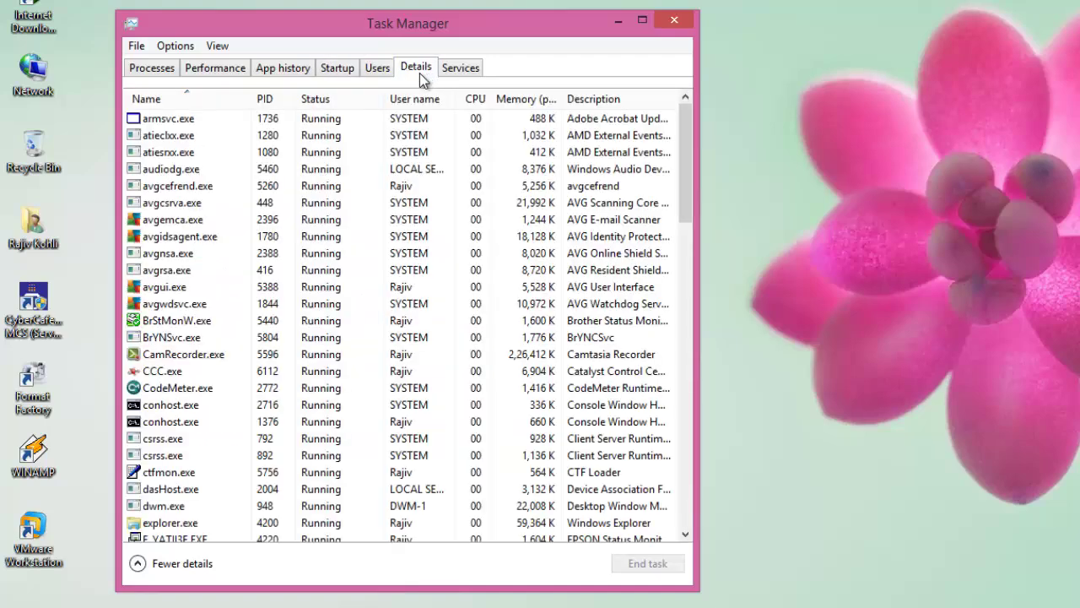
left_click(243, 270)
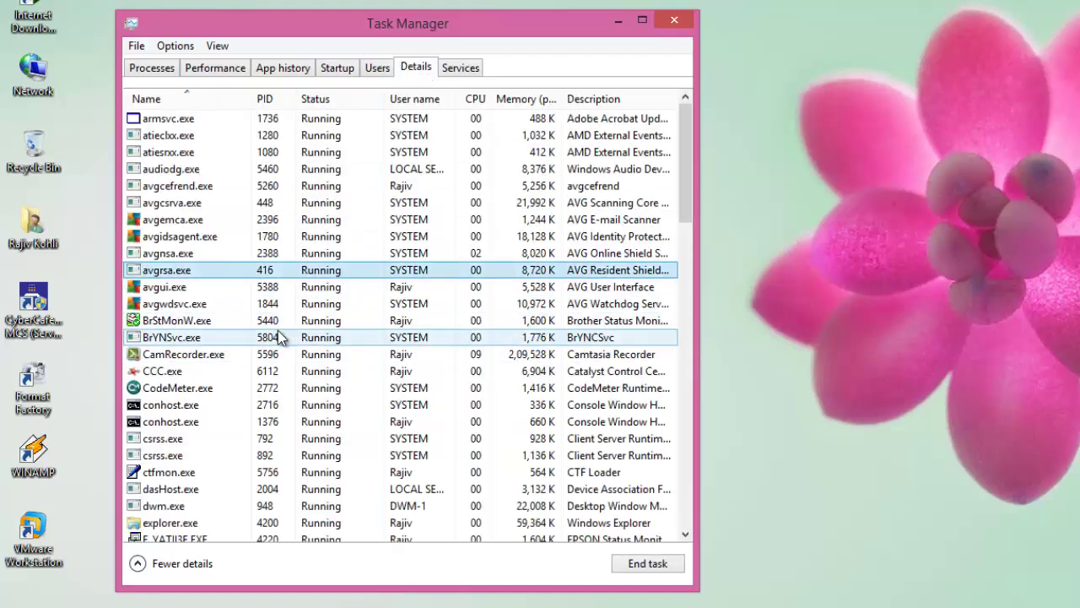
scroll(276, 348, "down", 3)
scroll(274, 354, "down", 5)
left_click(200, 388)
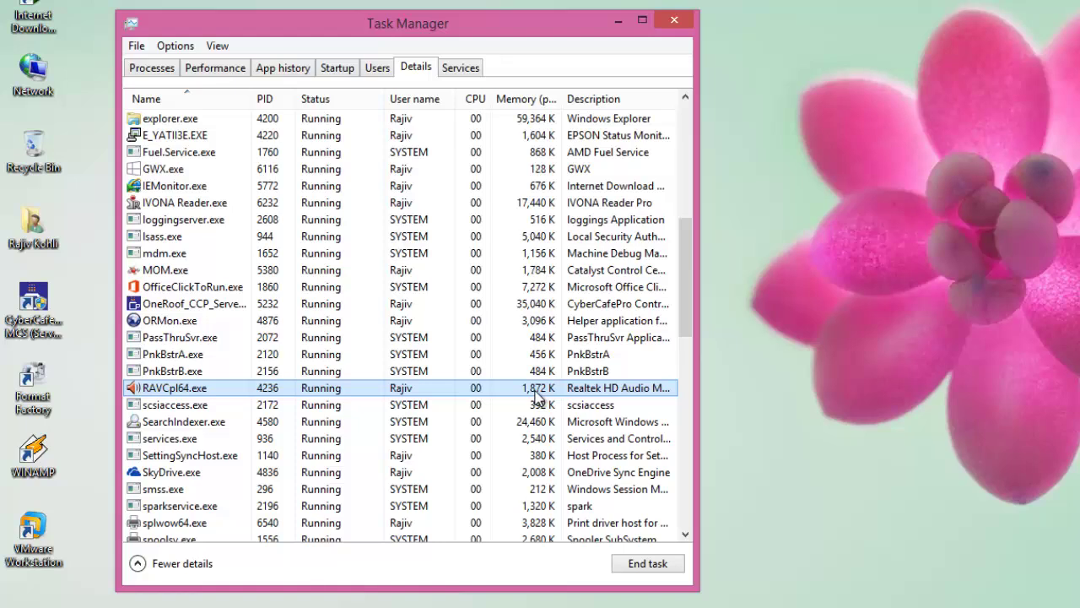
- Disable the Adobe Gamma Loader and Adobe Reader and Acrobat entries in the startup programs list
left_click(331, 69)
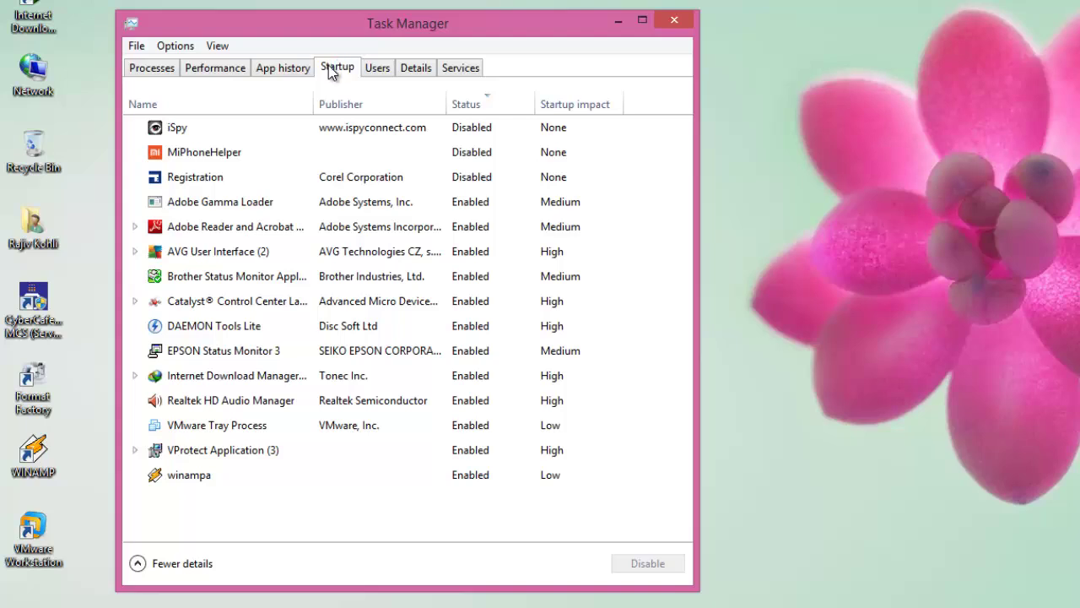
left_click(224, 207)
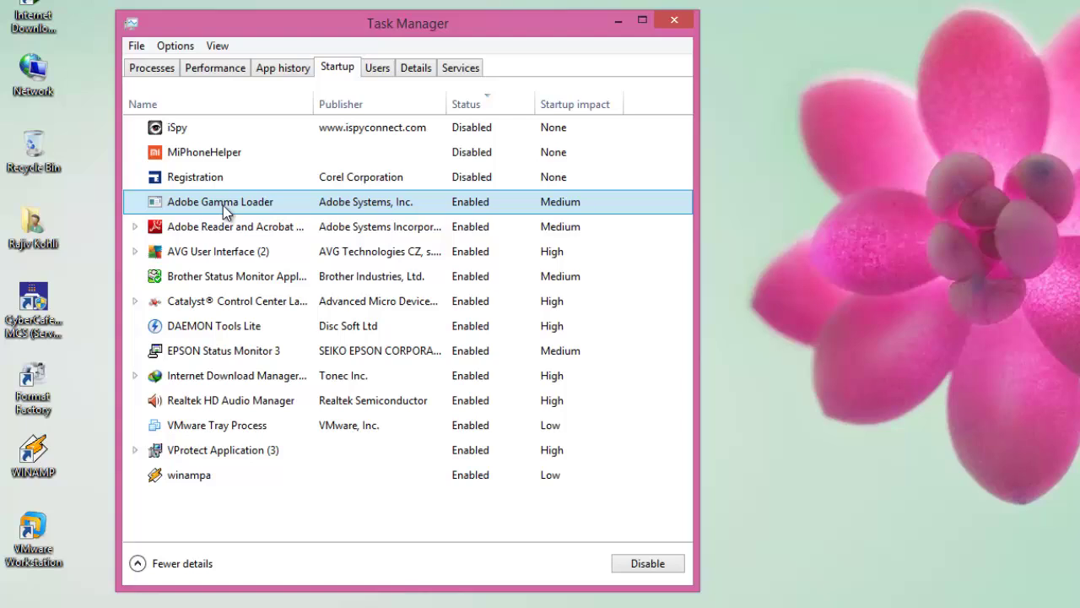
right_click(227, 211)
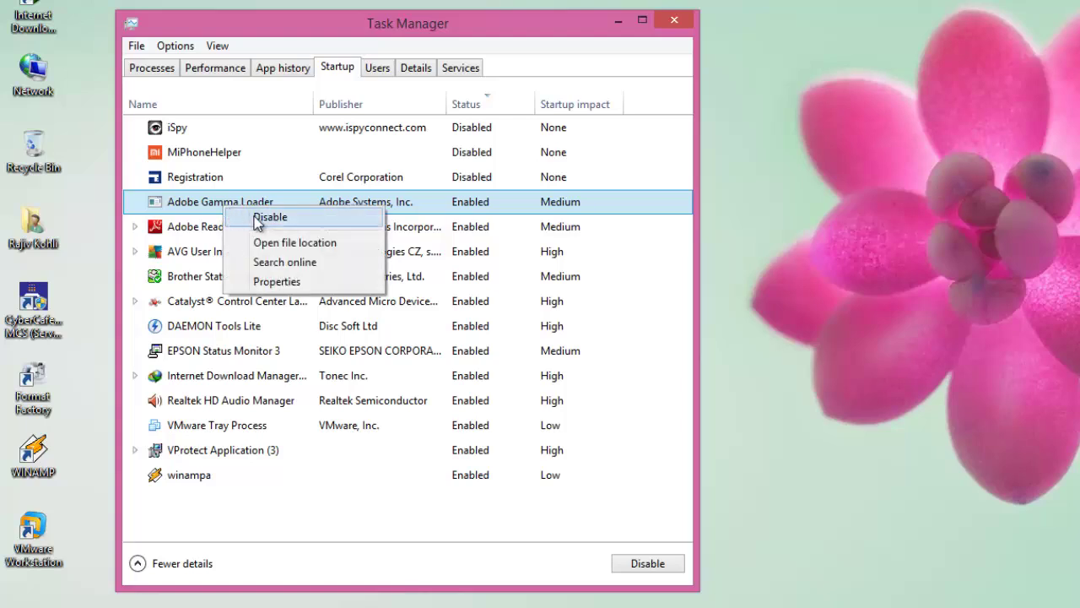
left_click(258, 218)
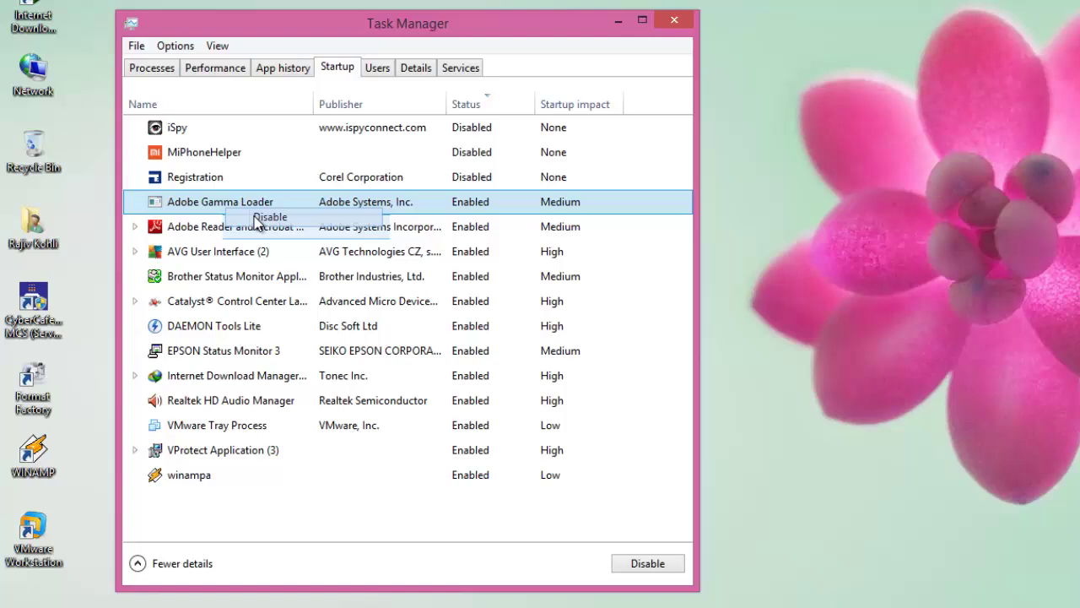
left_click(239, 235)
right_click(238, 235)
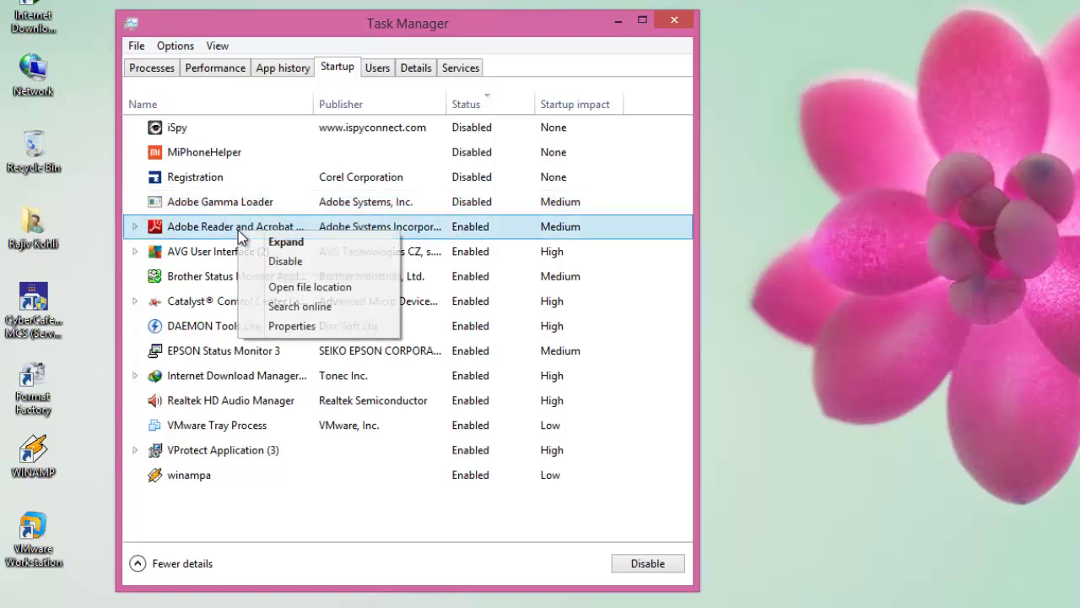
left_click(235, 262)
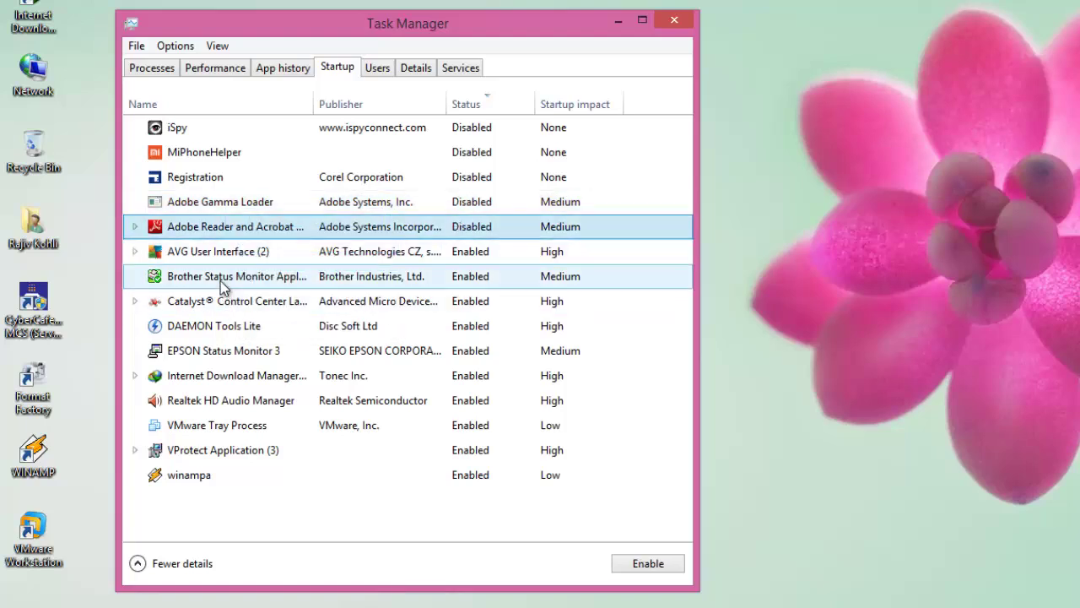
- Disable the Brother Status Monitor, Catalyst Control Center, DAEMON Tools Lite and EPSON Status Monitor 3 startup entries
right_click(227, 285)
left_click(250, 292)
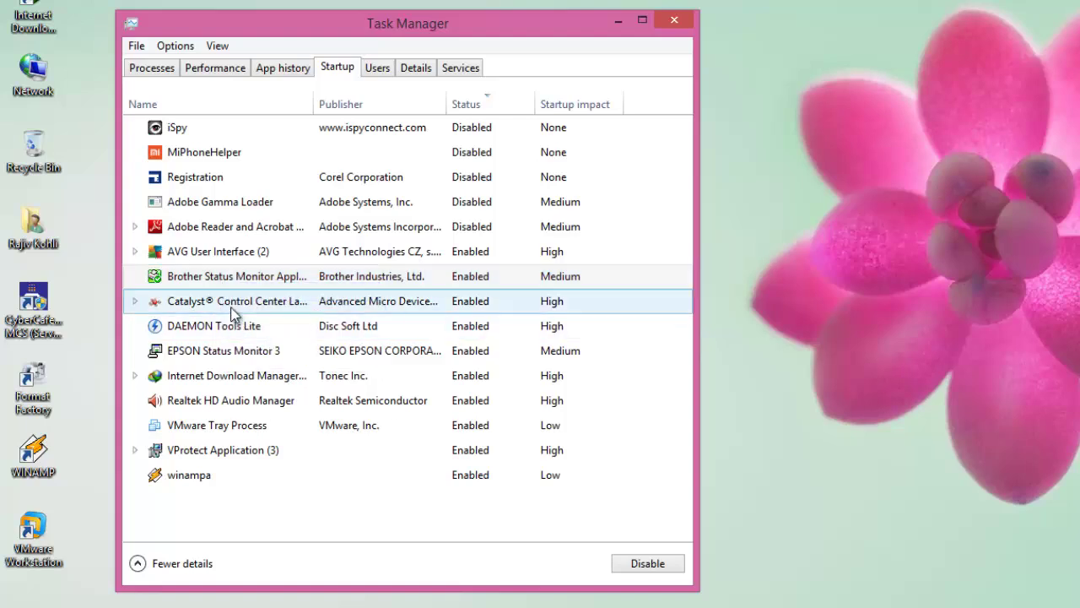
right_click(246, 306)
left_click(245, 335)
right_click(239, 336)
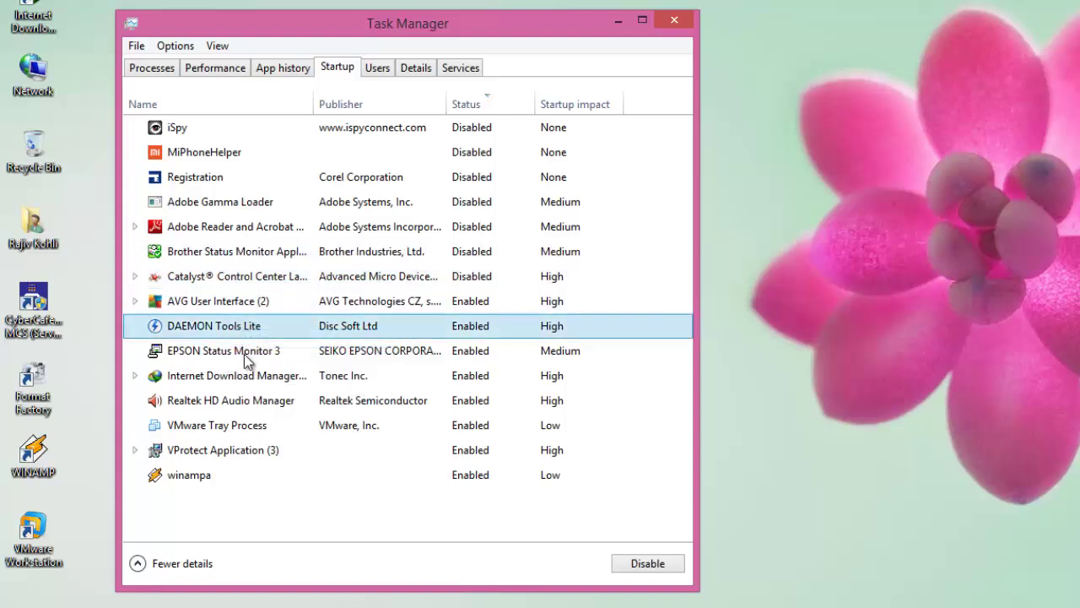
left_click(289, 342)
right_click(238, 354)
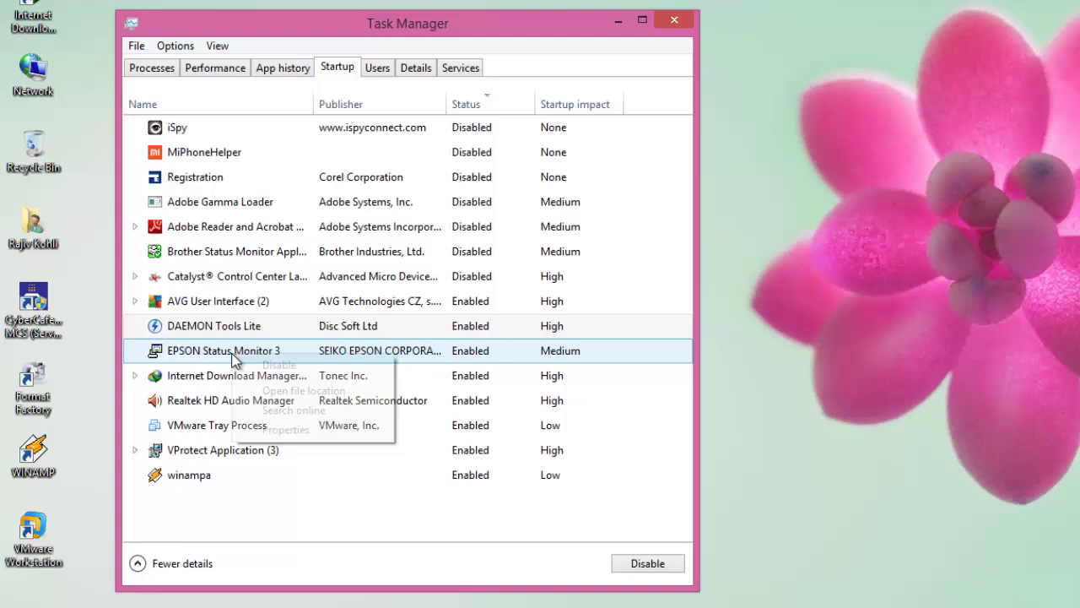
left_click(278, 365)
- Disable the Internet Download Manager, Realtek HD Audio Manager, VMware Tray Process and winampa startup entries
right_click(247, 380)
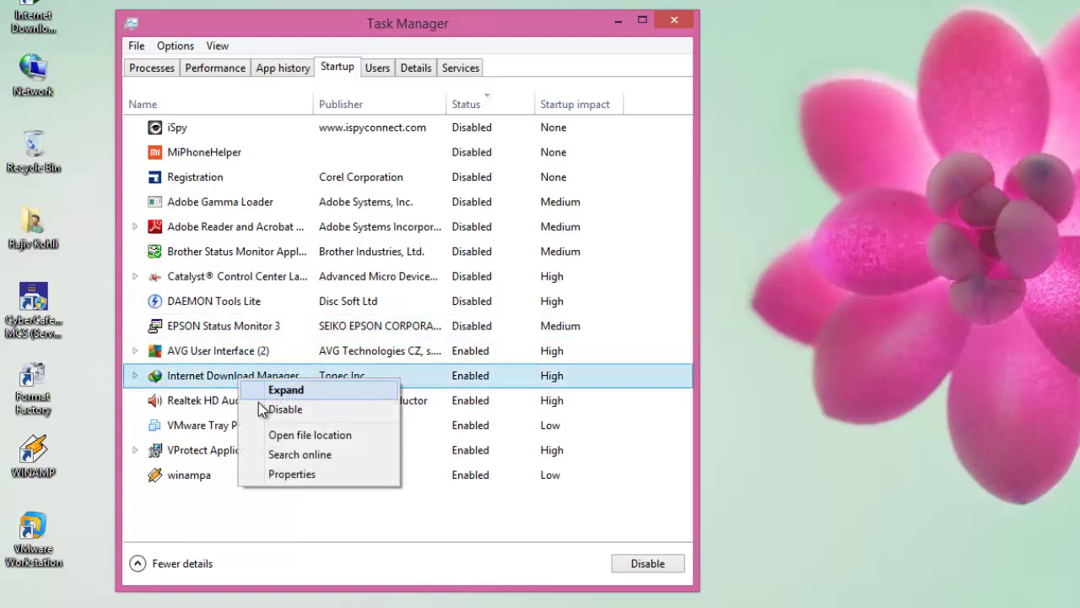
left_click(268, 408)
right_click(264, 411)
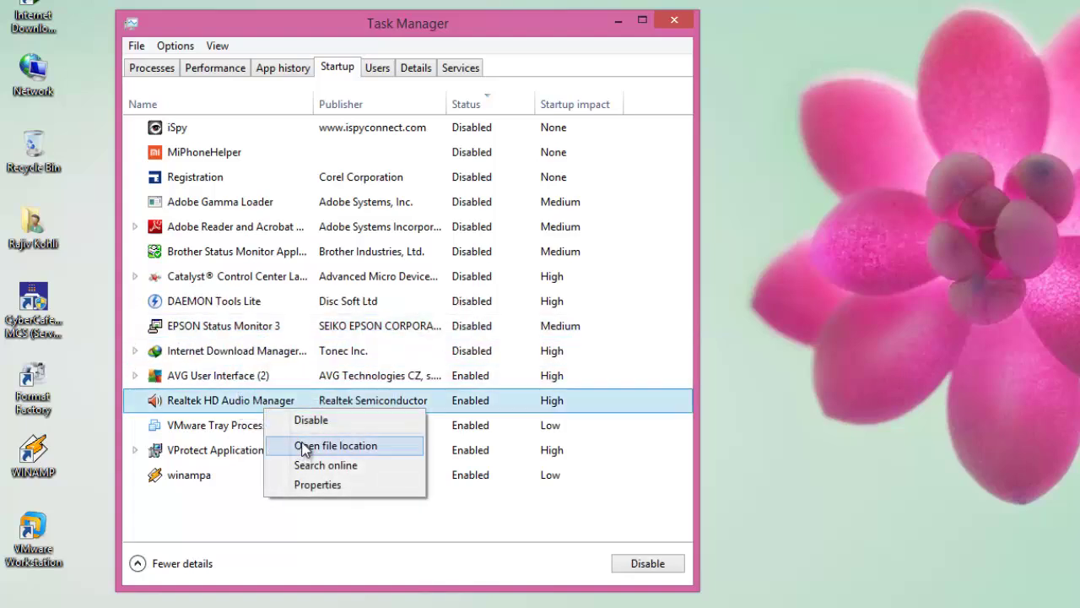
left_click(310, 421)
right_click(236, 432)
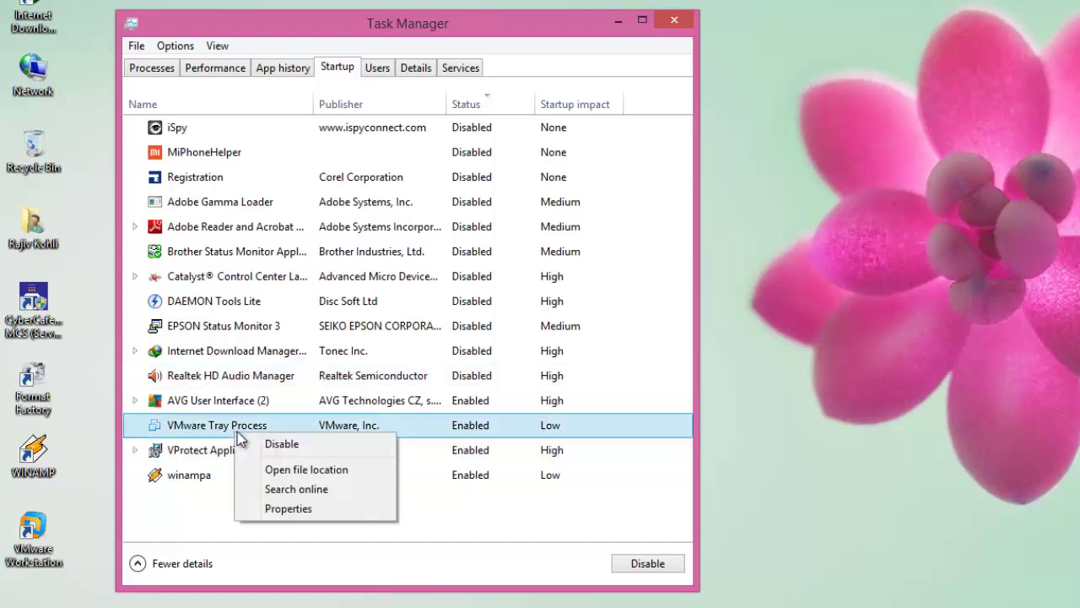
left_click(271, 448)
right_click(200, 474)
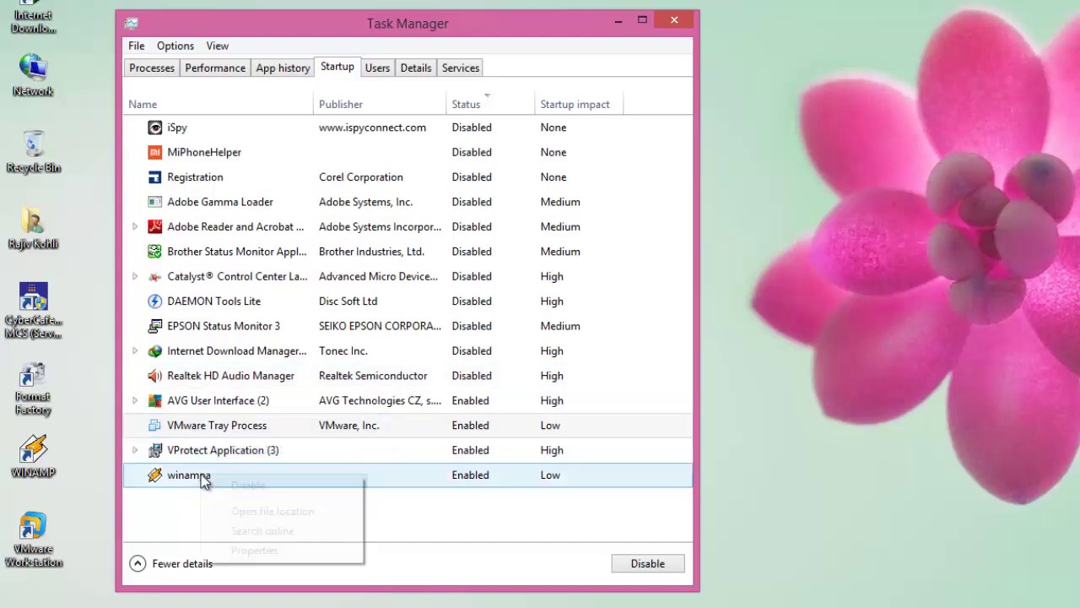
left_click(448, 538)
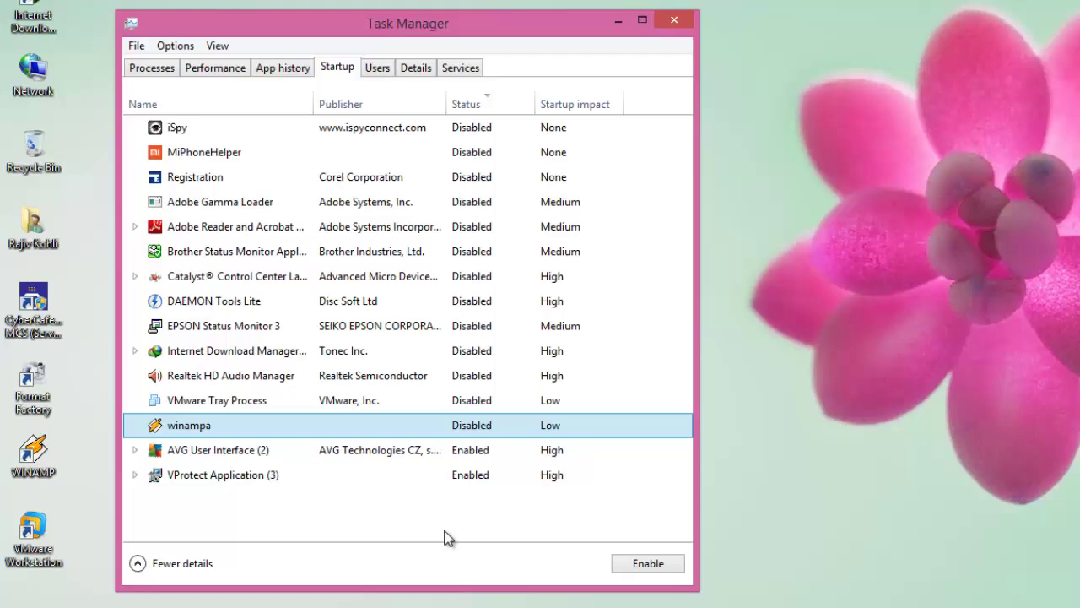